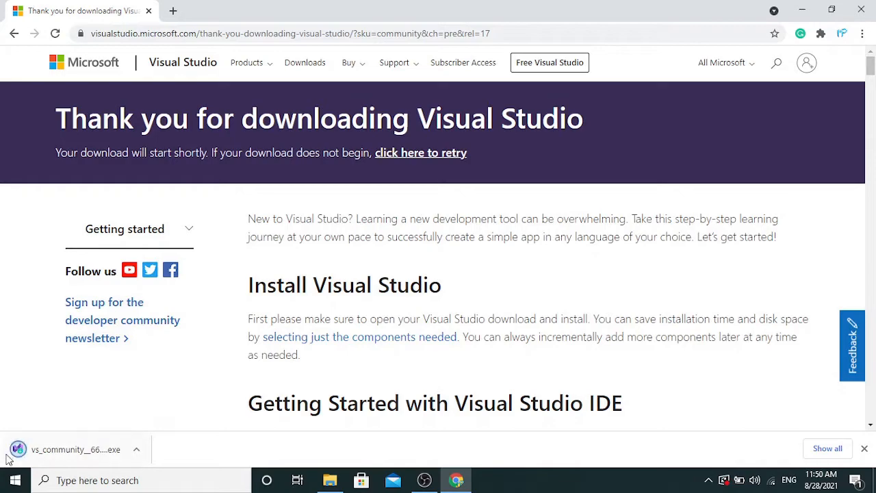
- Run the downloaded Visual Studio Community installer and continue past the license and privacy notice
left_click(27, 452)
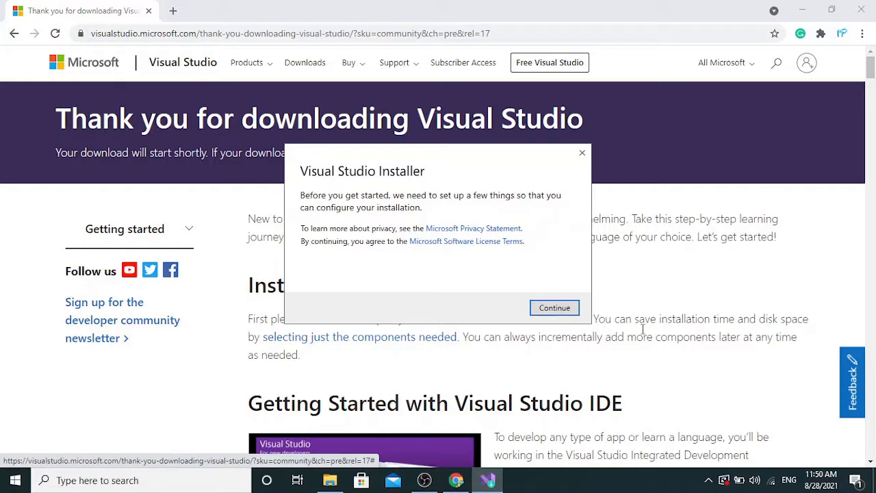
left_click(575, 315)
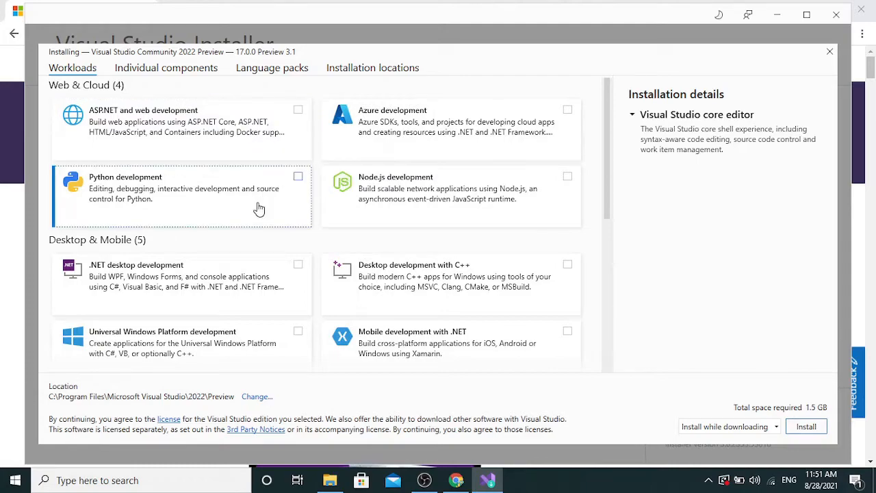
- Install Visual Studio Community 2022 Preview with the .NET desktop development and Mobile development with .NET workloads
left_click(298, 265)
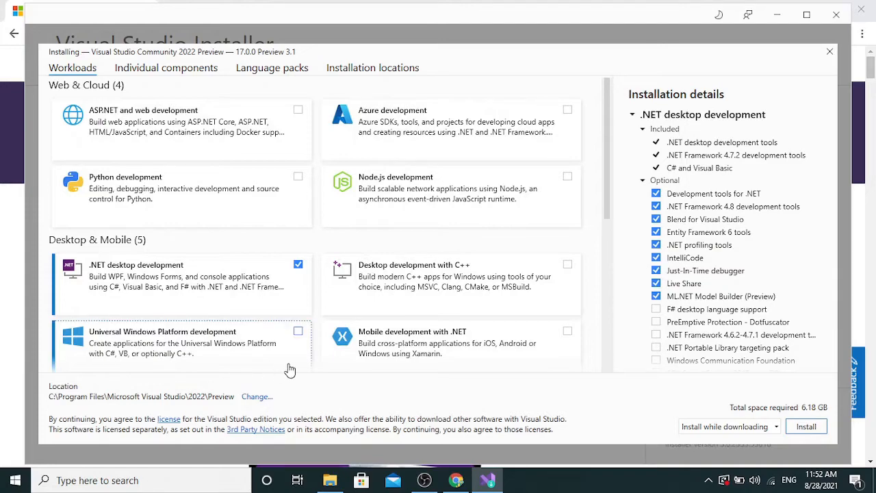
scroll(424, 357, "down", 2)
scroll(422, 356, "down", 5)
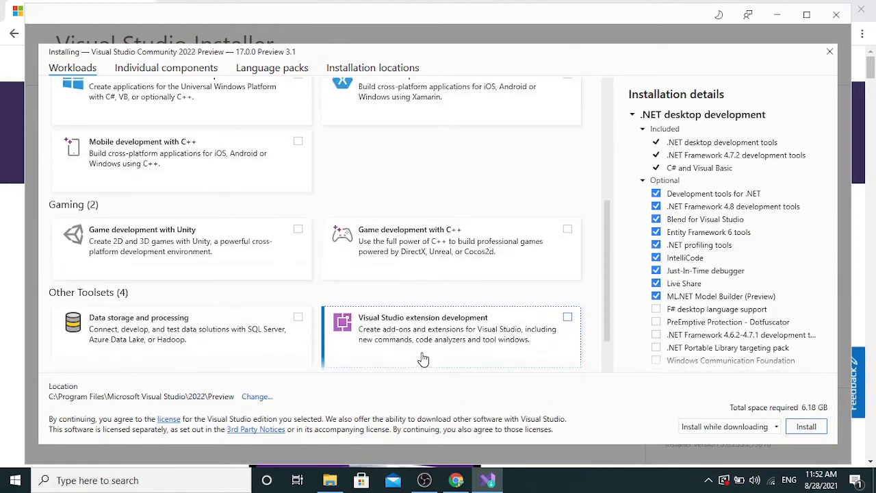
scroll(424, 359, "down", 2)
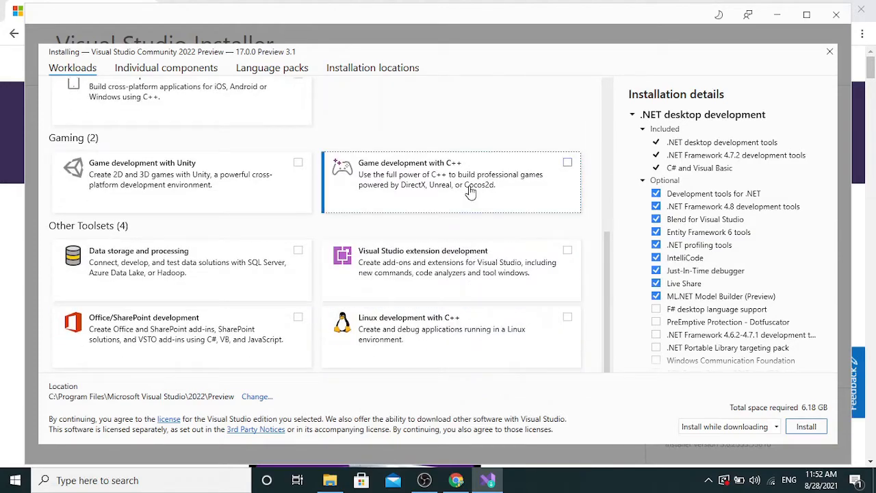
scroll(469, 190, "up", 6)
scroll(469, 192, "up", 3)
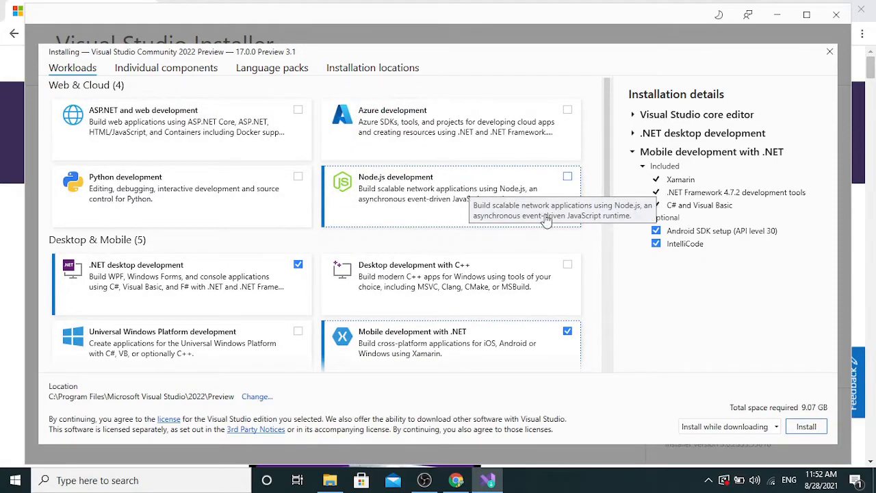
left_click(812, 431)
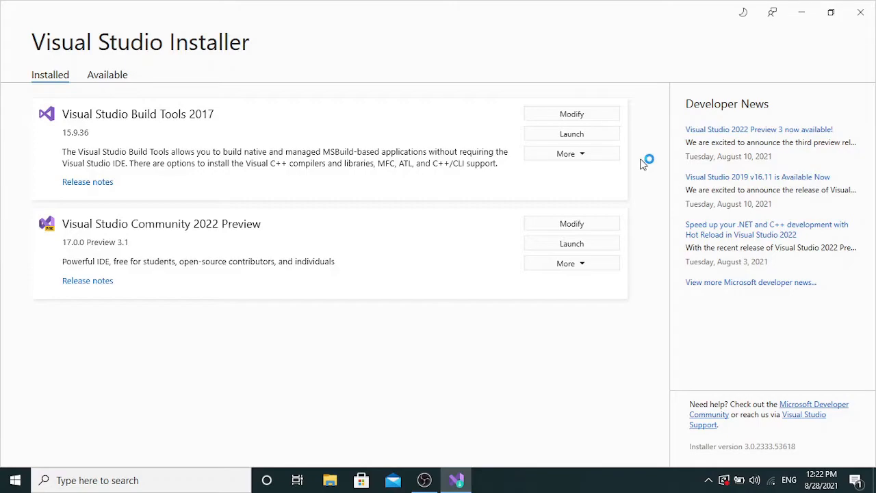
- Launch the installed Visual Studio products and skip the account sign-in in Visual Studio 2022 Preview
left_click(581, 139)
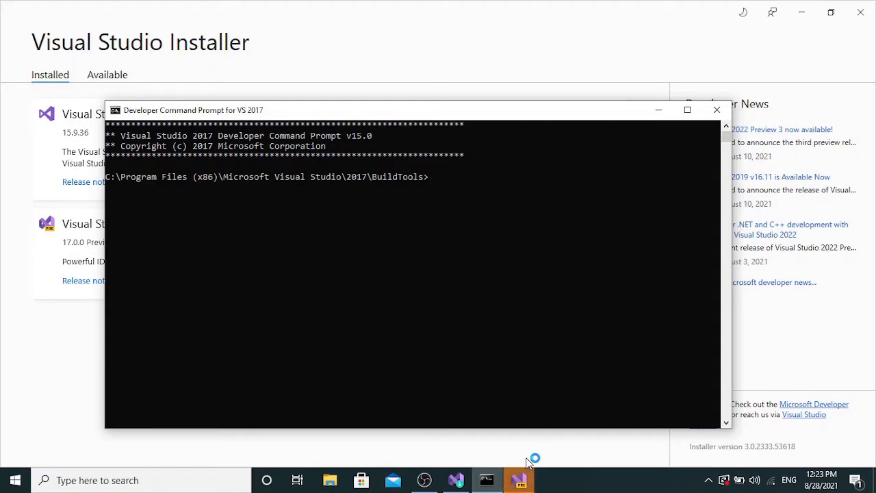
left_click(520, 484)
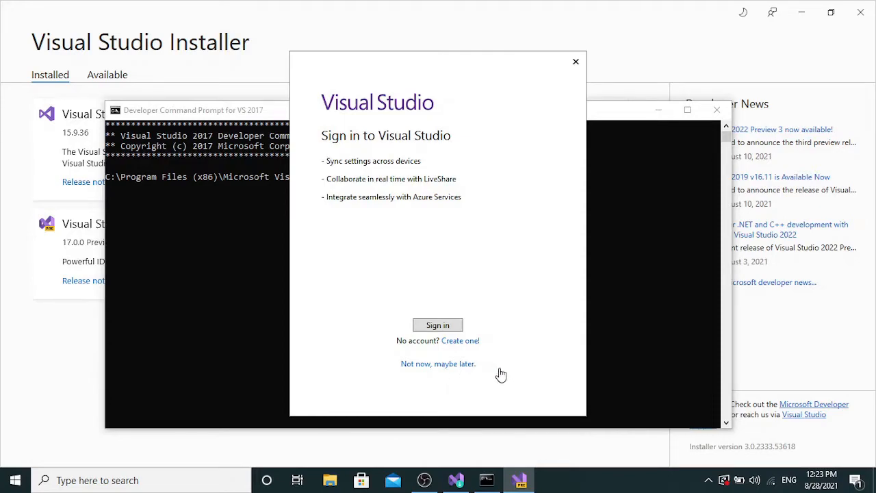
left_click(455, 365)
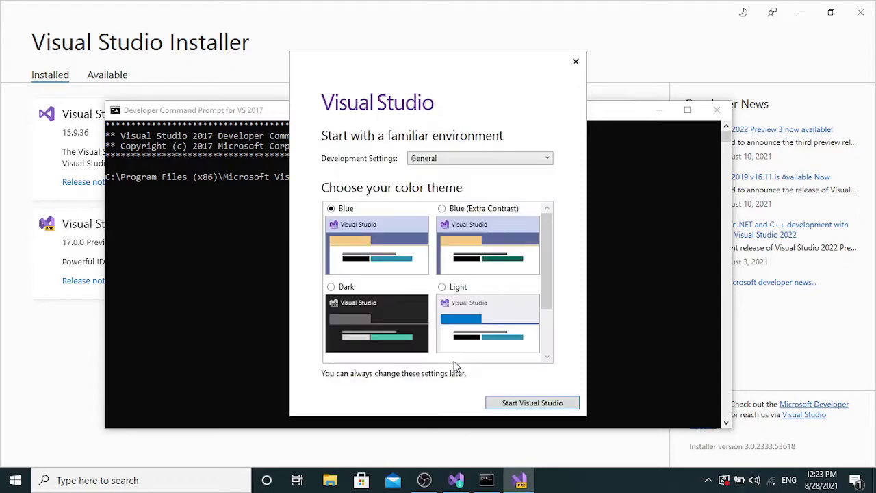
- Start Visual Studio with the Dark color theme and General development settings
left_click(332, 288)
left_click(523, 161)
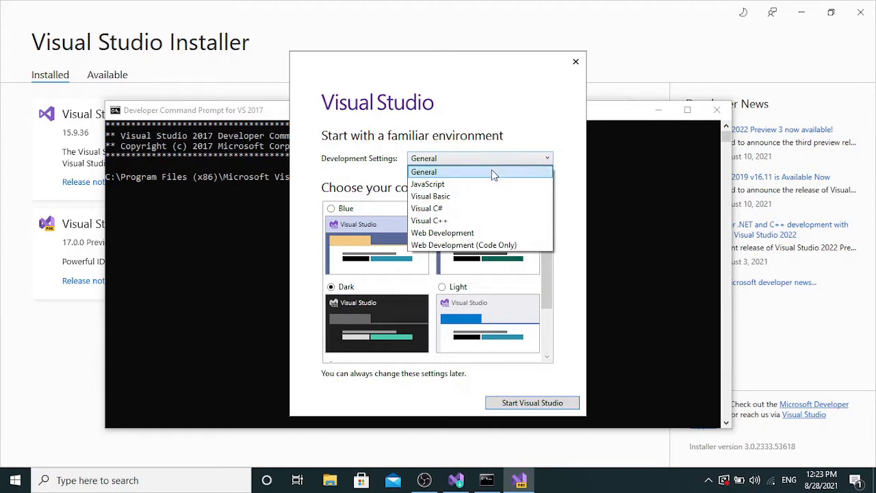
left_click(492, 173)
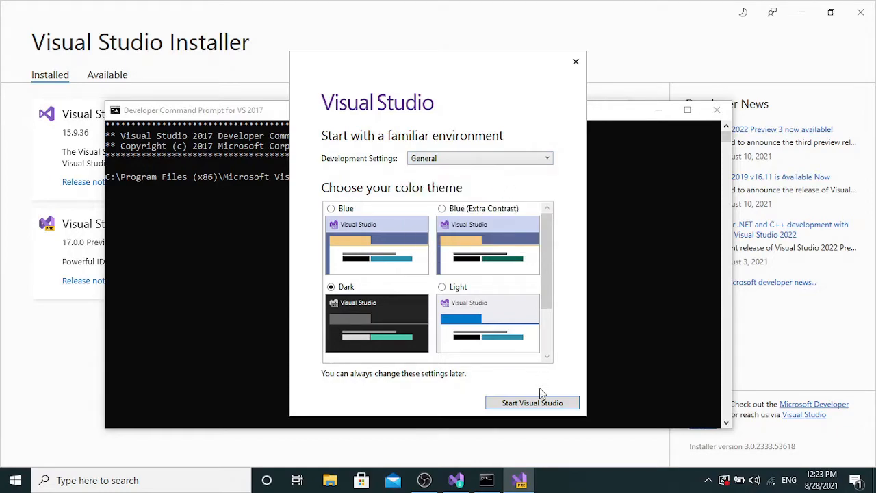
left_click(540, 404)
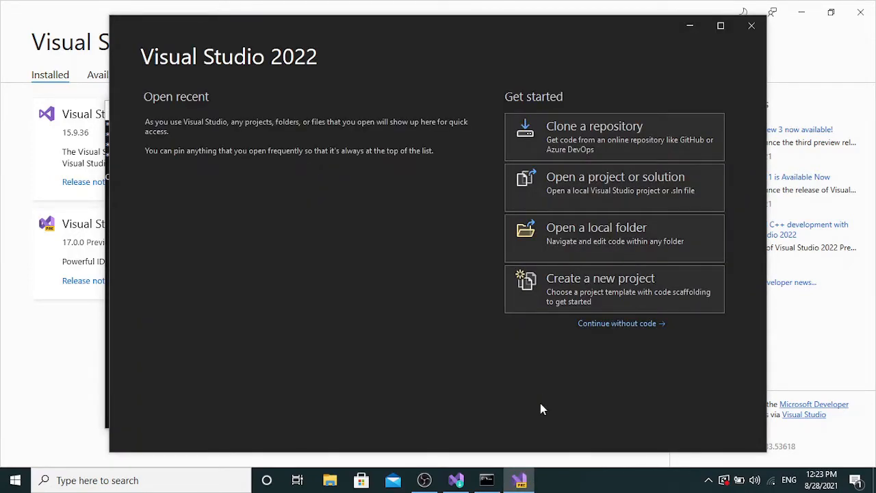
- Begin a new project and filter the templates by C# language, Windows platform and Desktop project type
left_click(601, 287)
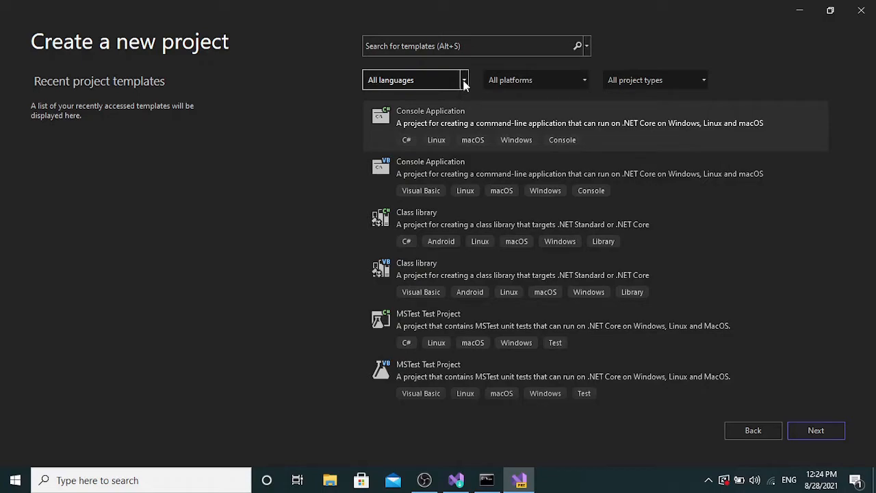
left_click(464, 83)
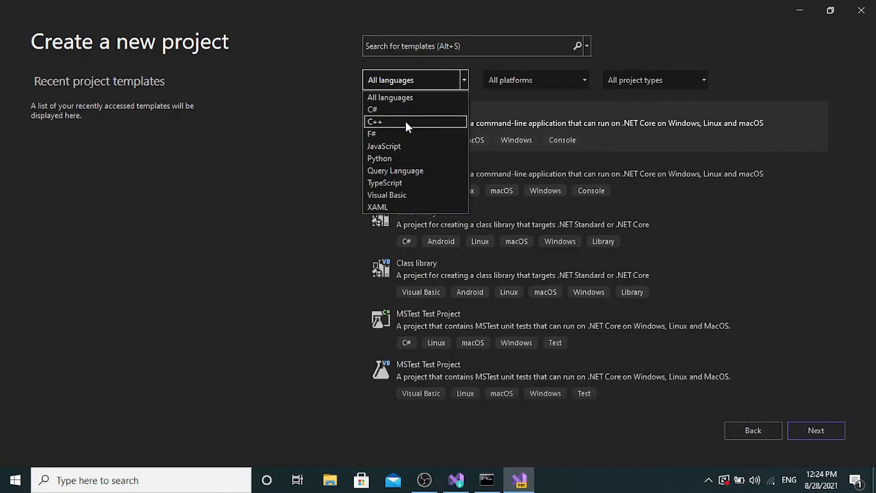
left_click(411, 101)
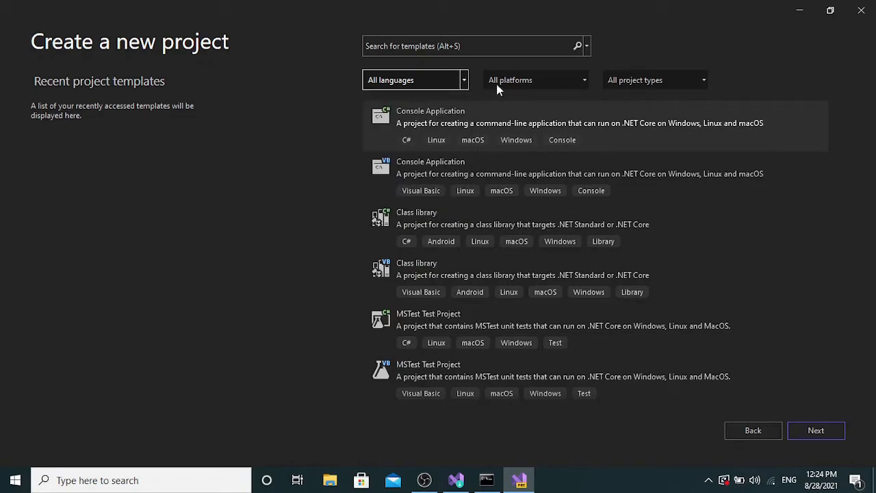
left_click(583, 81)
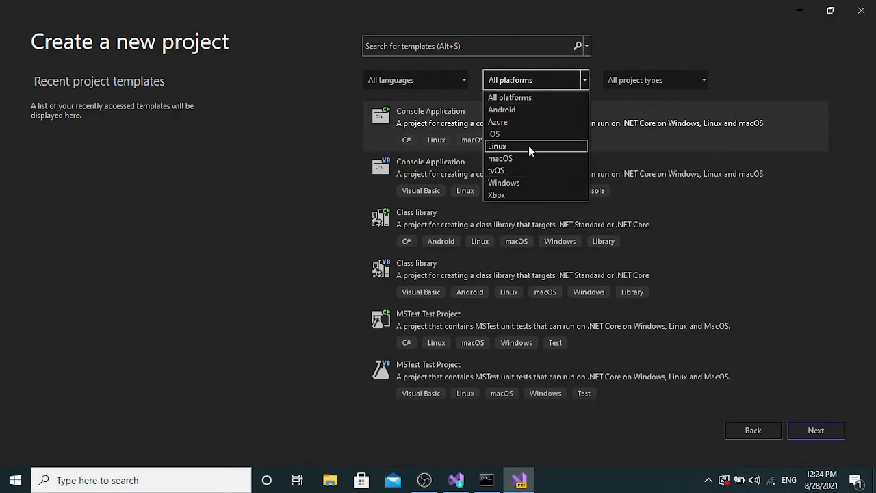
left_click(529, 185)
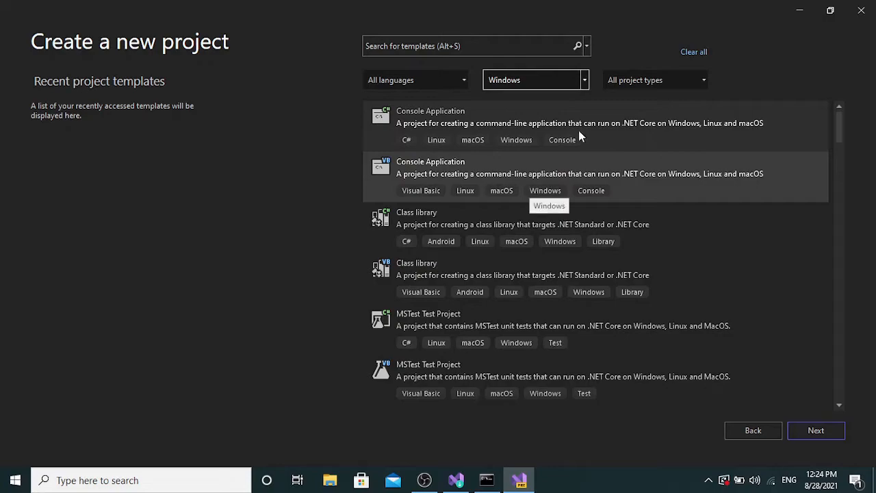
left_click(673, 83)
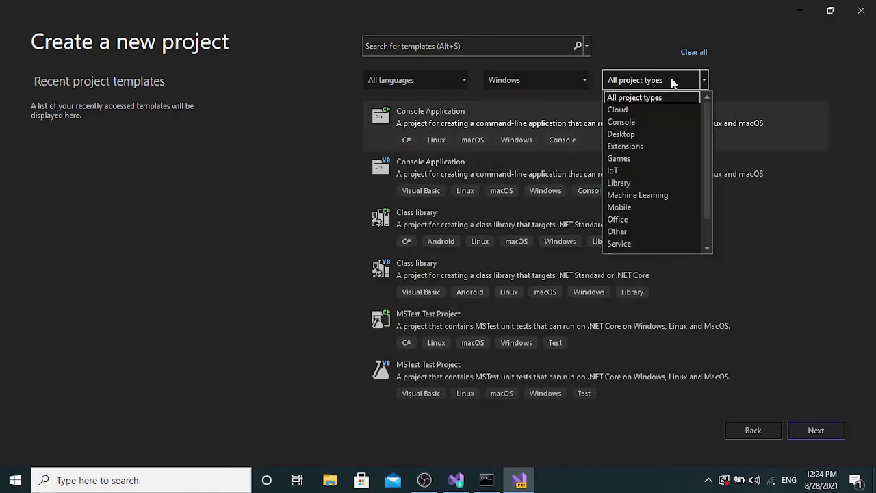
left_click(646, 137)
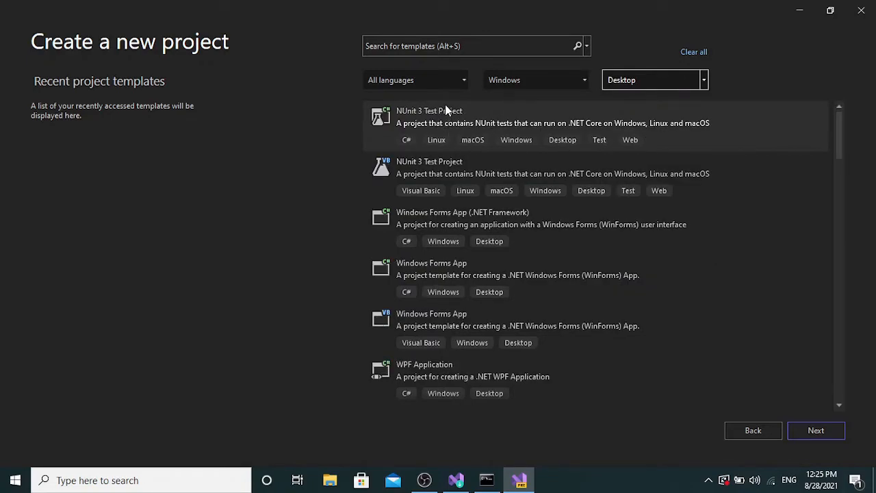
left_click(452, 83)
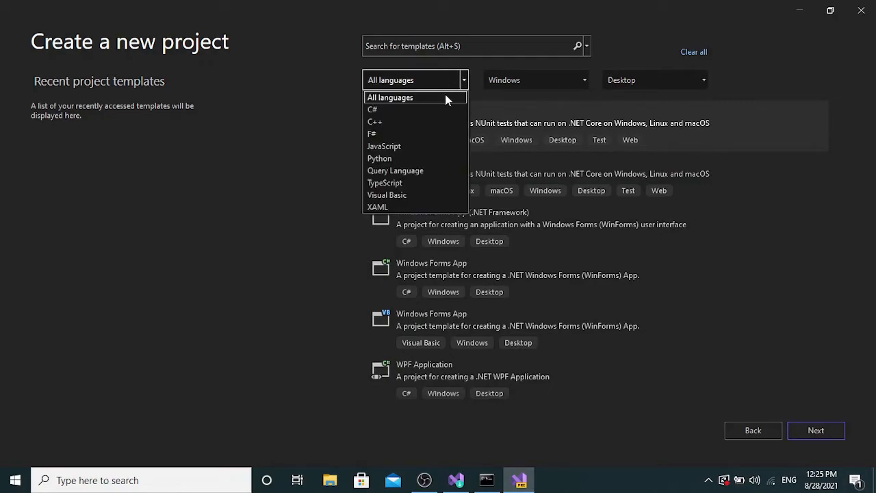
left_click(438, 113)
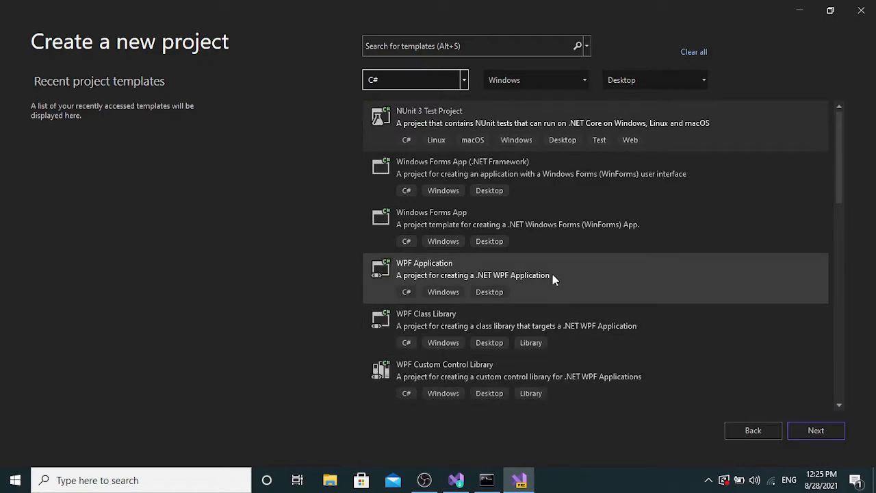
- Choose the WPF App (.NET Framework) template and proceed to the project configuration
left_click(553, 274)
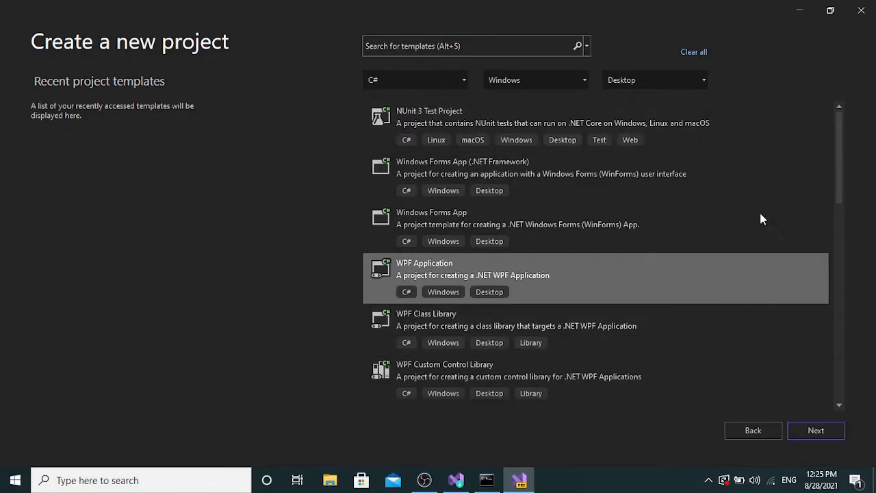
left_click_drag(843, 176, 843, 231)
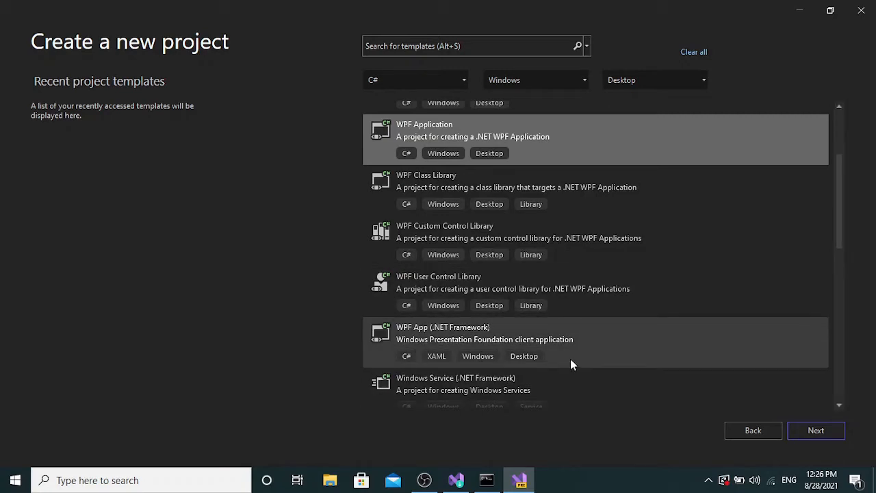
left_click(570, 359)
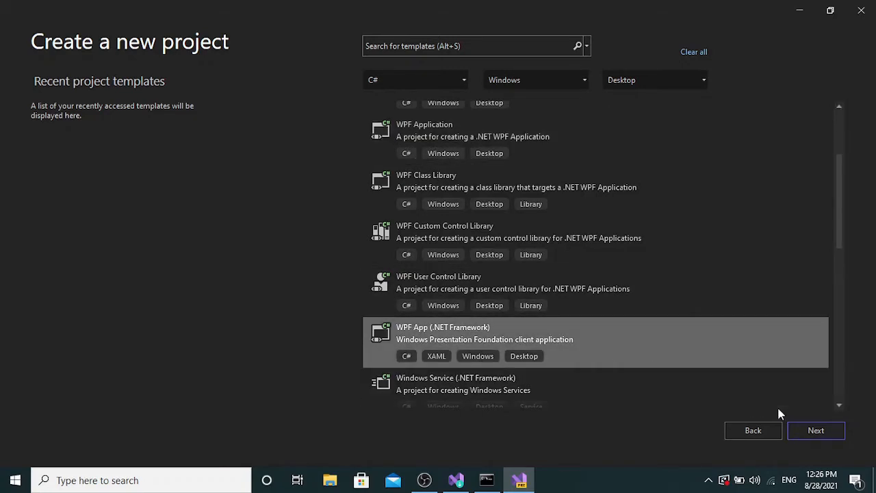
left_click(817, 431)
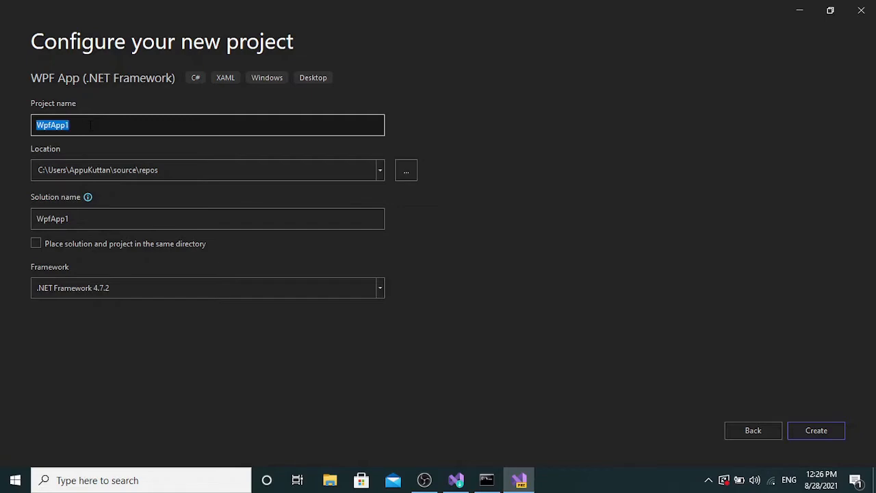
- Name the new project SampleProject
key("BackSpace")
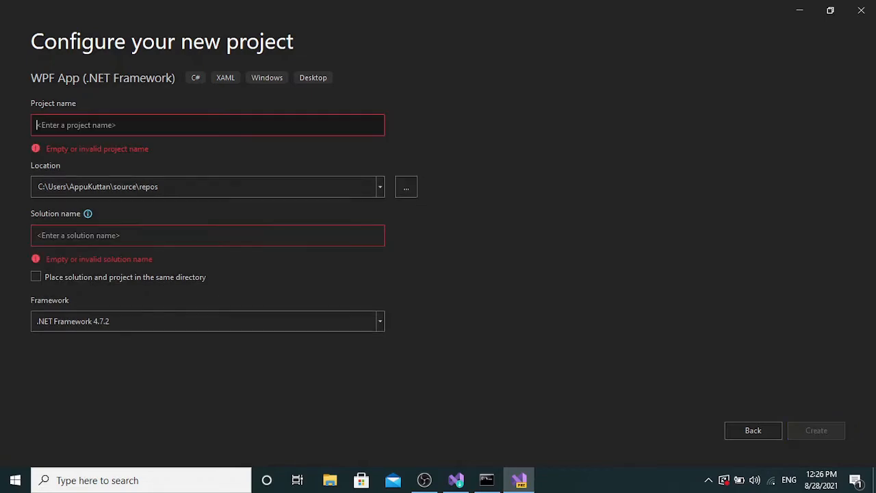
type("S")
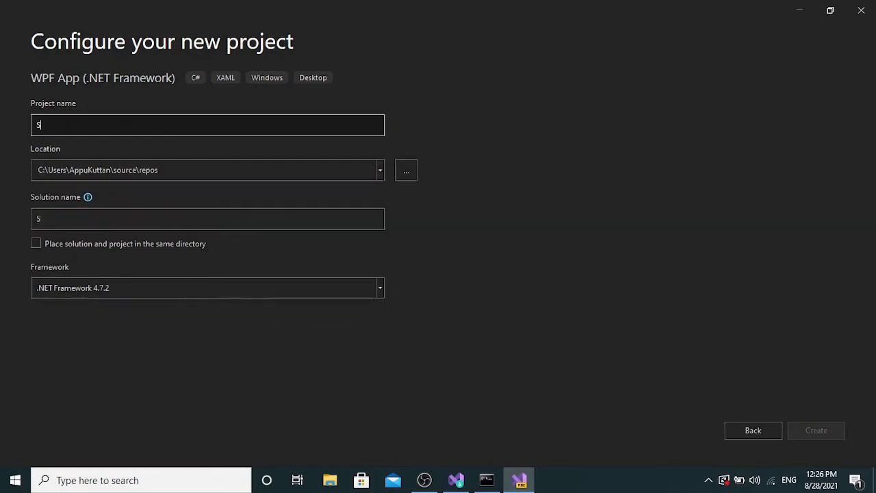
type("ample")
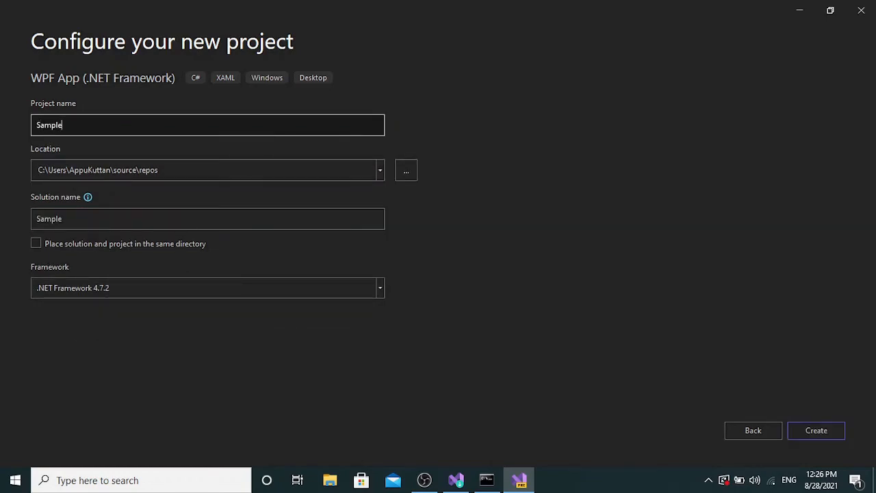
type("Project")
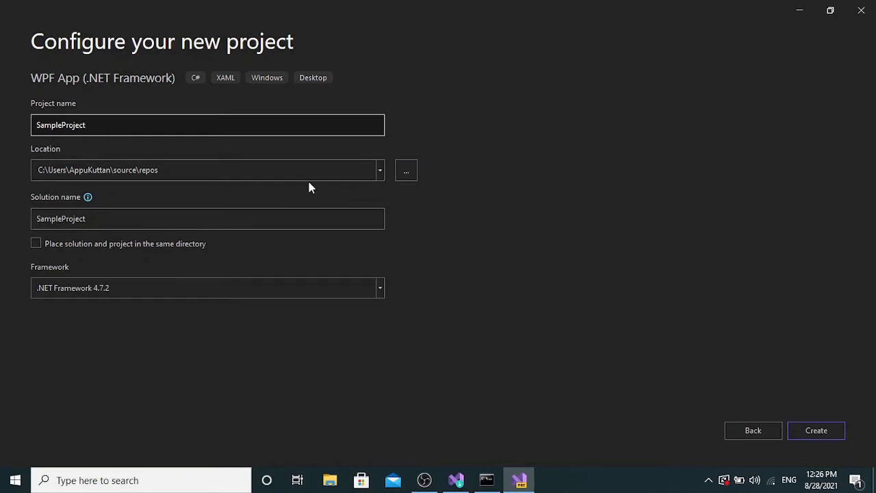
- Create a folder named Wpf Demo on the Desktop and set it as the project location
left_click(406, 171)
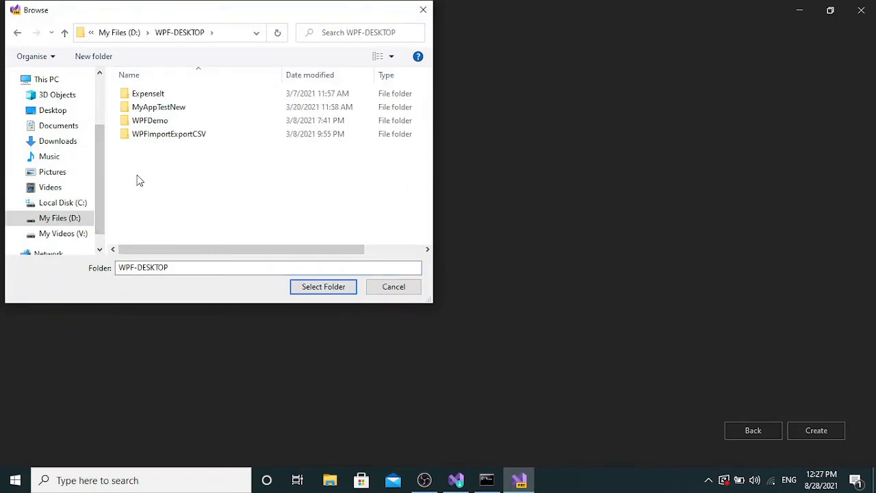
left_click(61, 111)
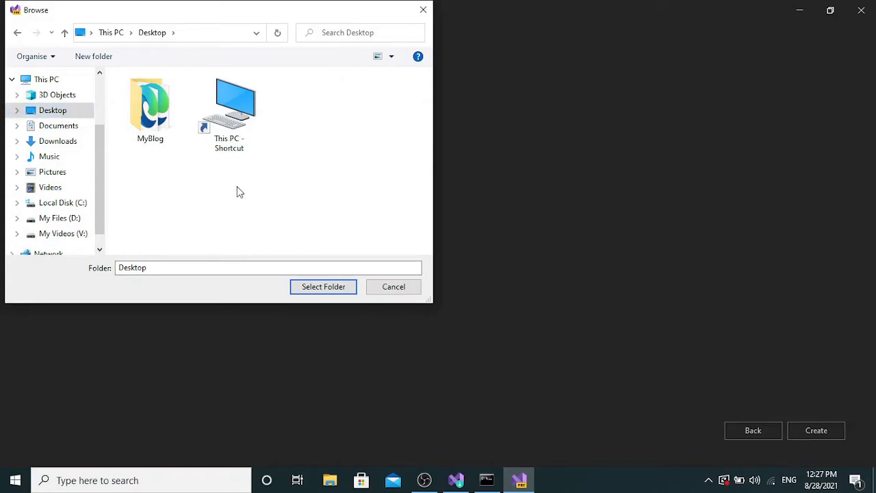
right_click(236, 187)
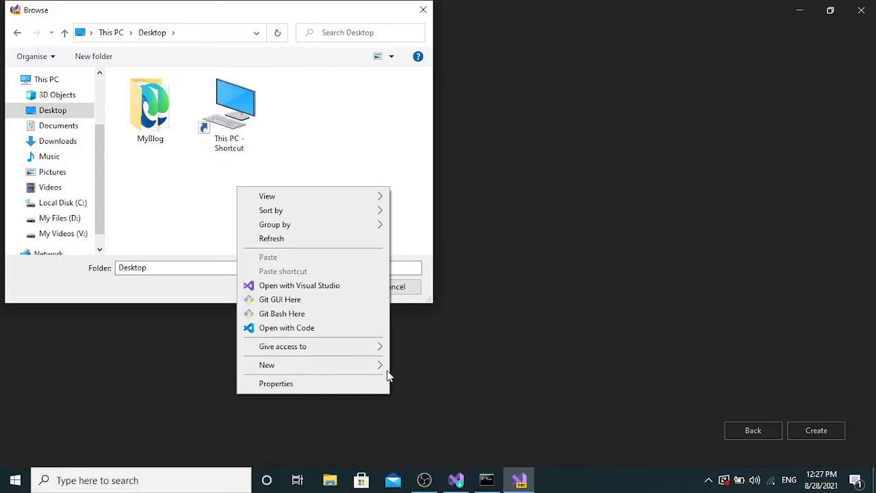
mouse_move(387, 373)
left_click(420, 364)
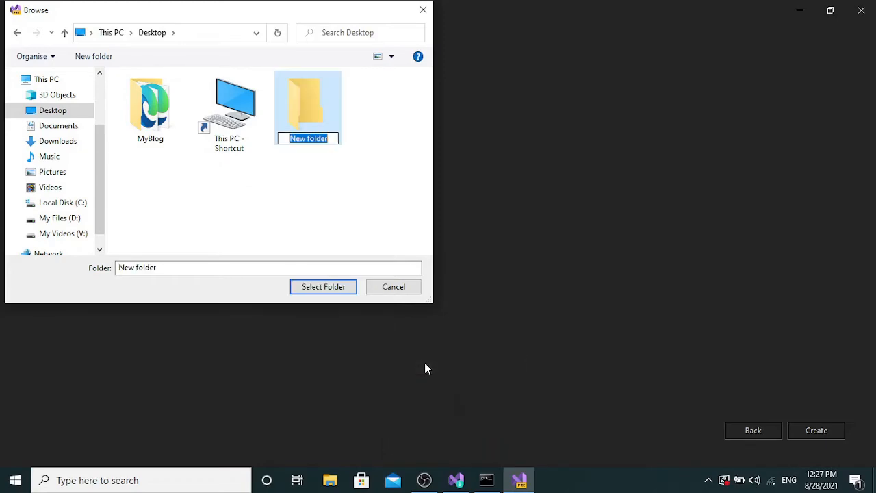
key("BackSpace")
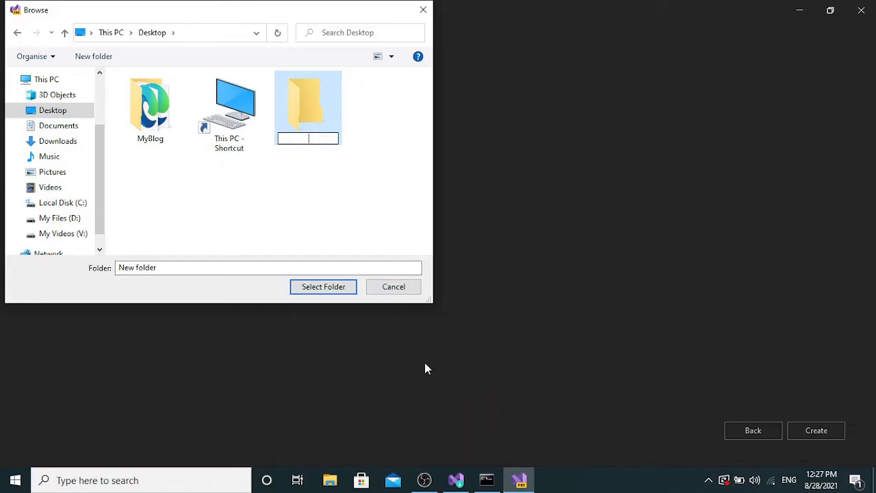
type("Wp")
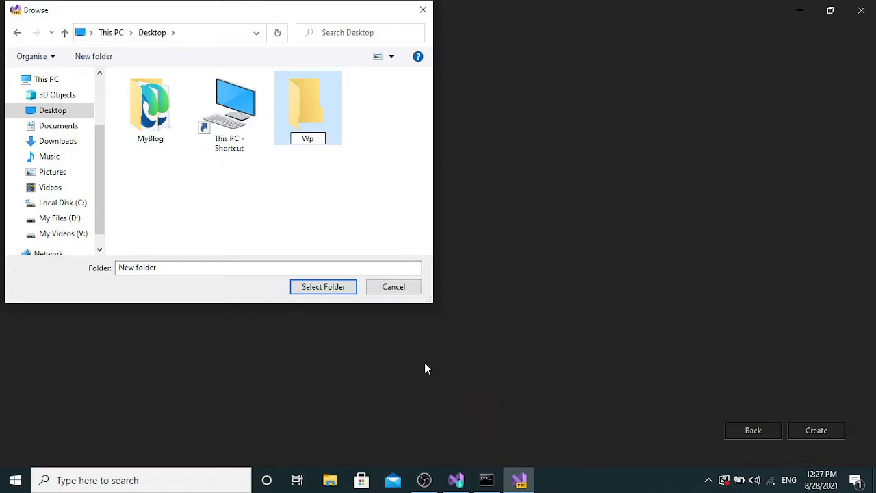
type("f Demo")
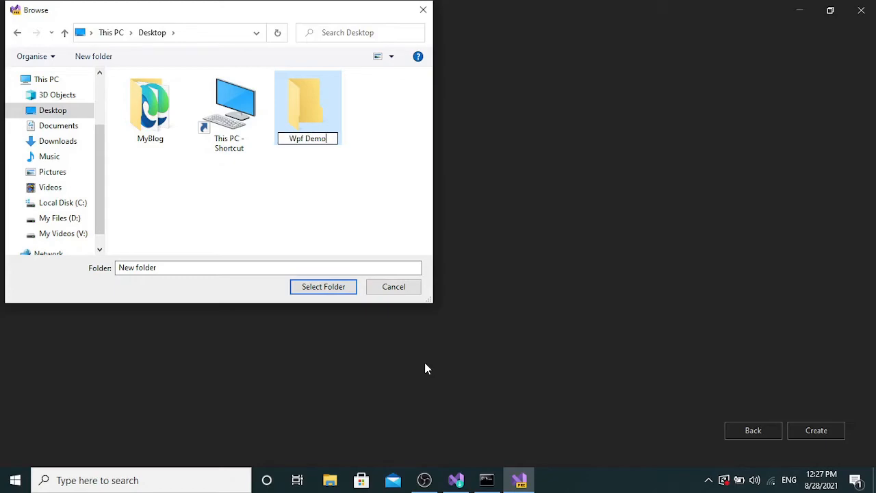
double_click(312, 101)
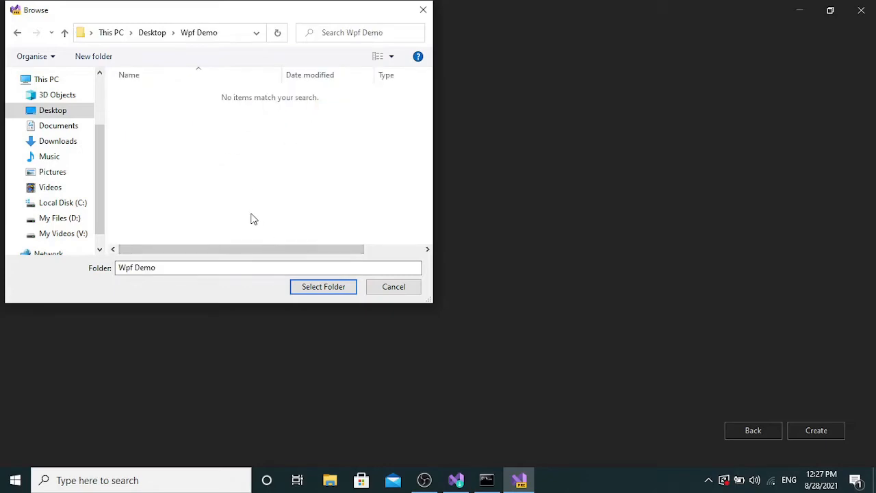
left_click(322, 291)
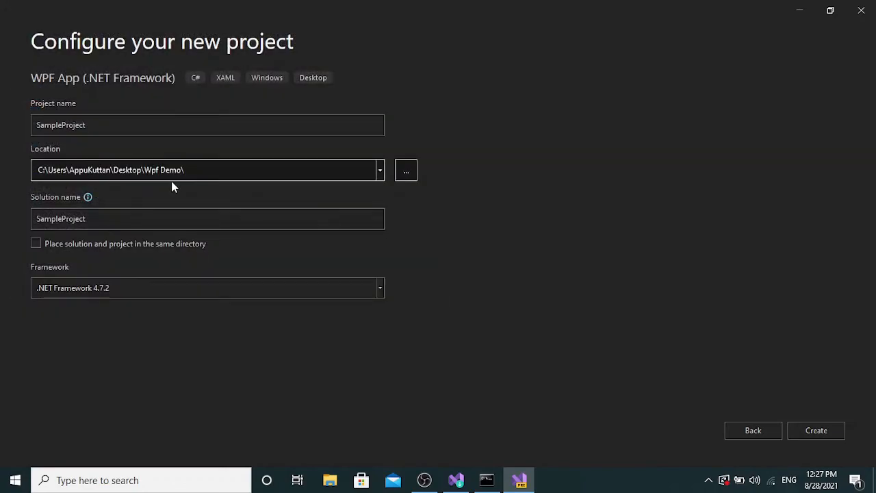
- Create the project with solution and project in the same directory, and switch MainWindow.xaml to the XAML code view
left_click(37, 243)
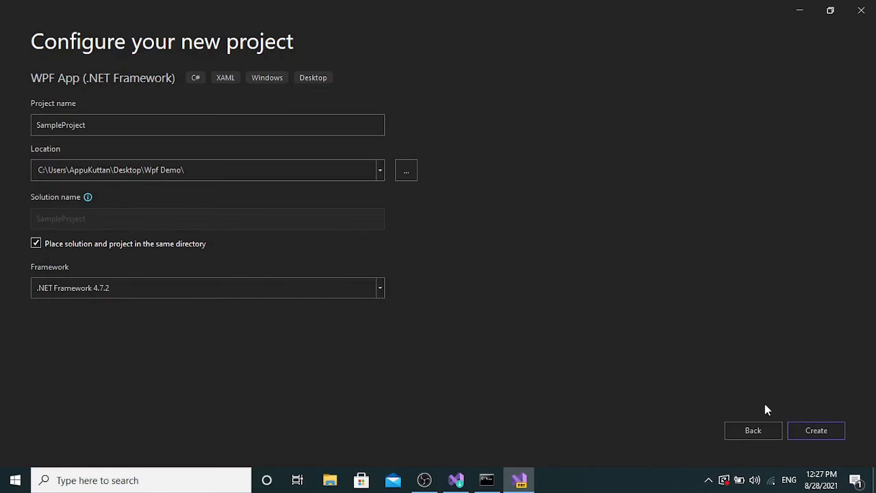
left_click(818, 431)
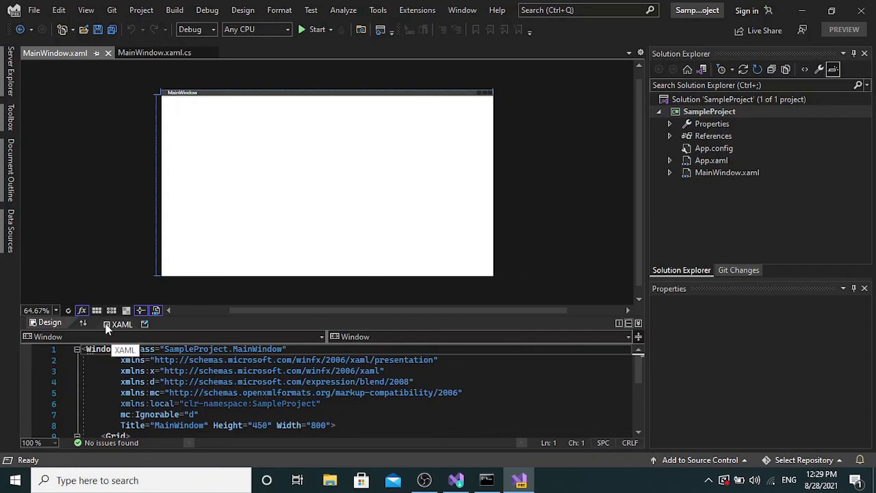
left_click(126, 326)
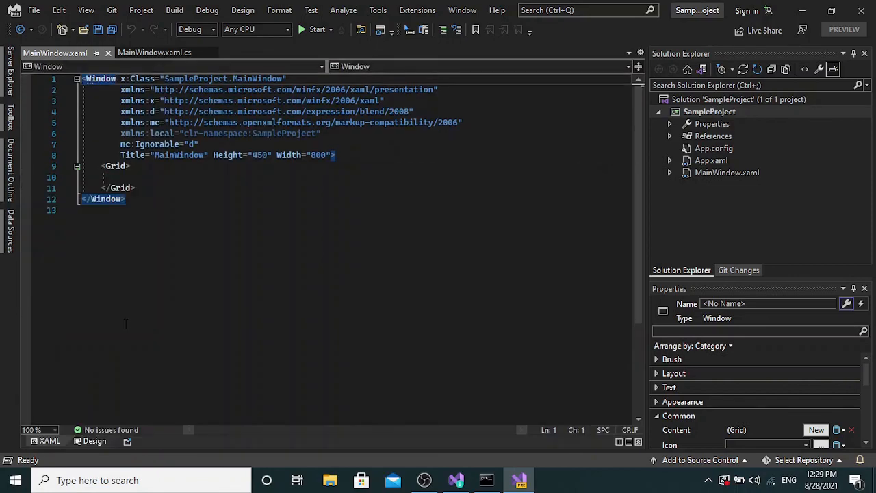